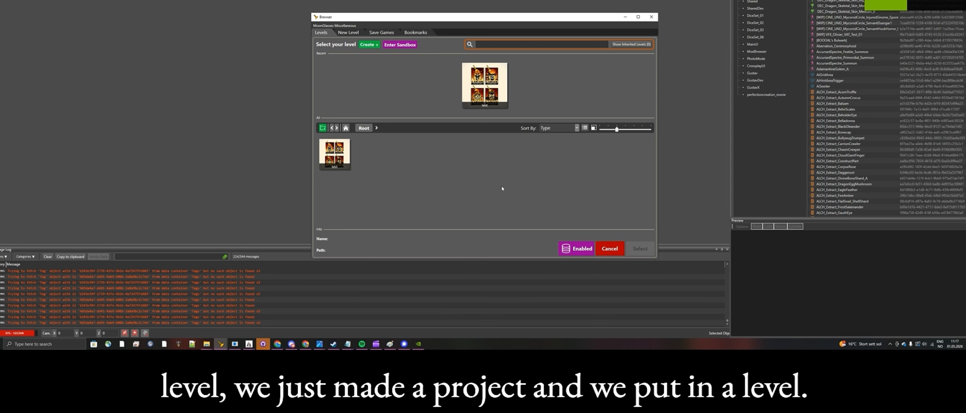
Step: Load the existing level named test from the level browser
left_click(485, 94)
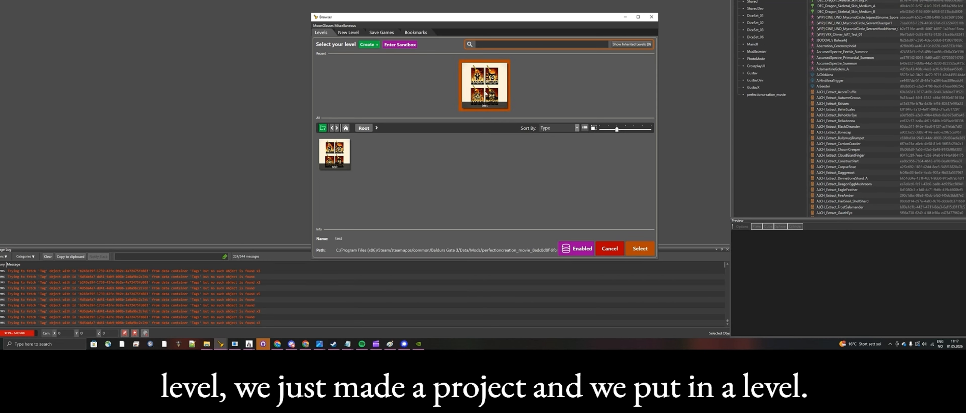
left_click(350, 33)
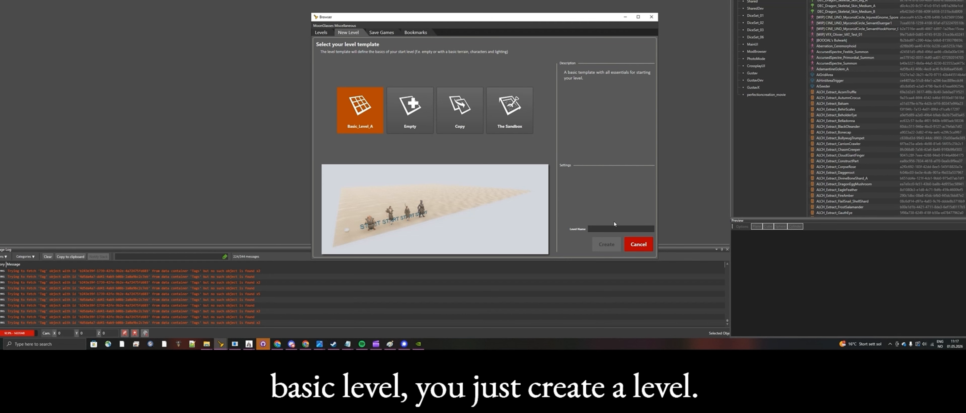
left_click(321, 33)
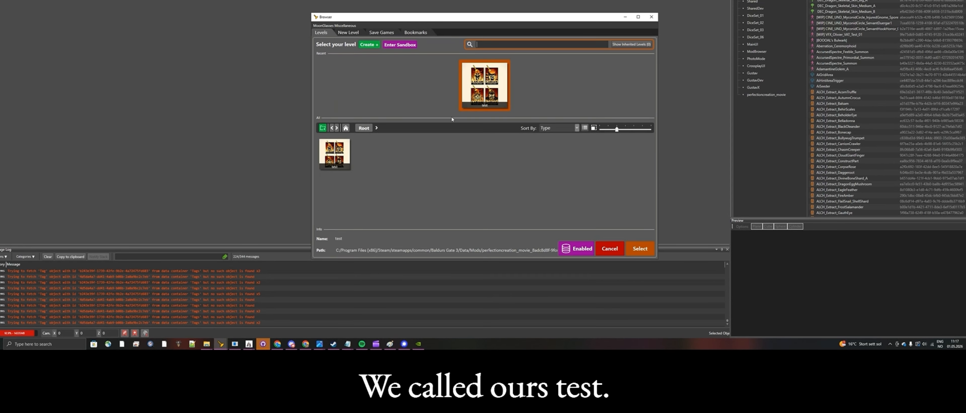
left_click(639, 249)
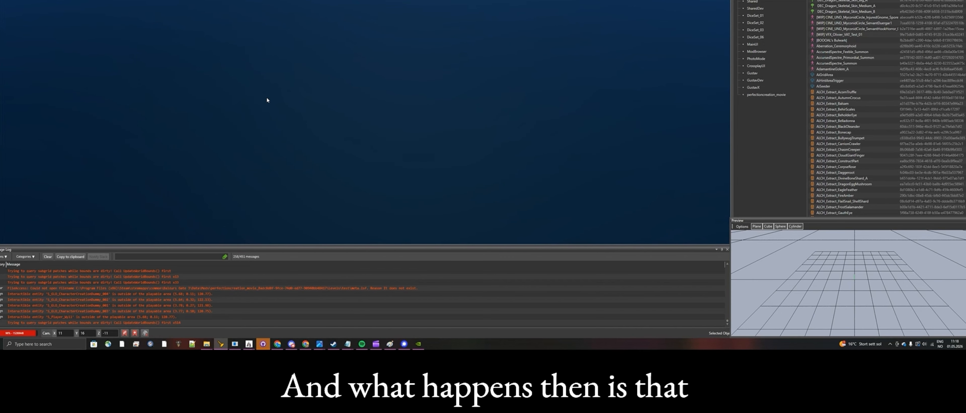
Step: Switch to File Explorer and, from the Baldurs Gate 3 Data folder, open Mods and the perfectioncreation_movie project folder
mouse_move(206, 344)
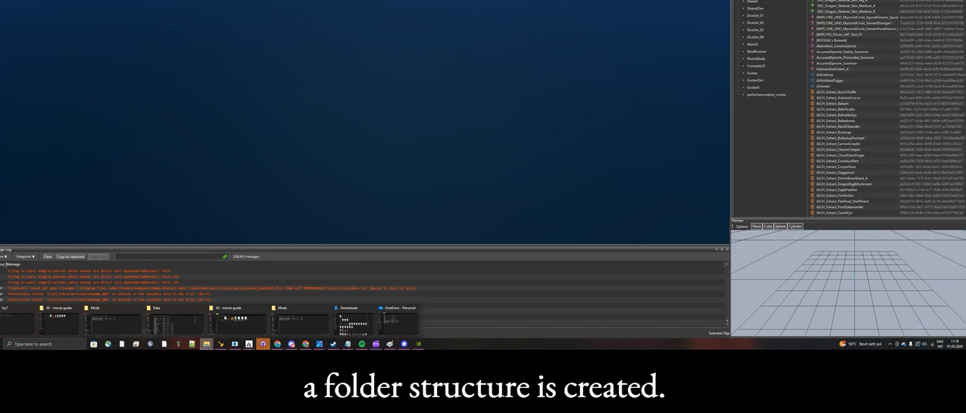
left_click(174, 324)
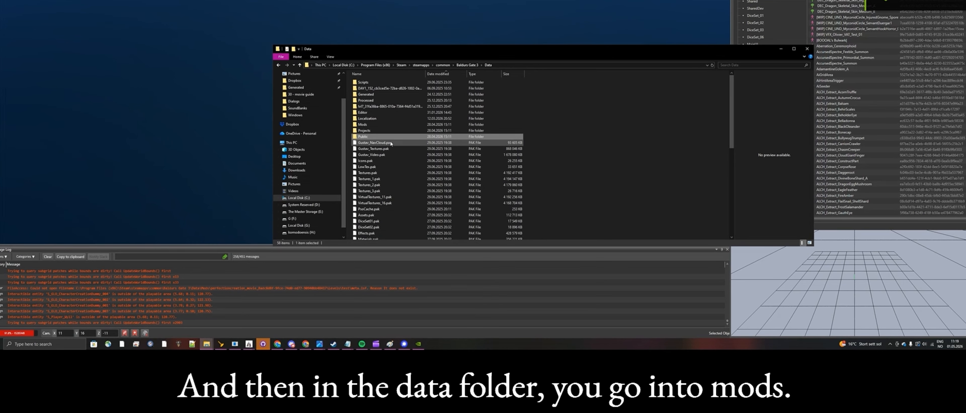
double_click(380, 125)
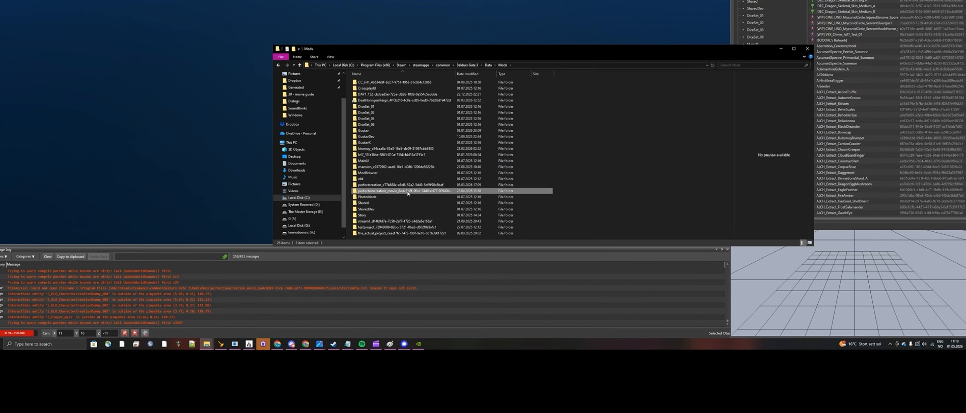
double_click(394, 191)
Step: Open the project's Localization folder and go into its English subfolder
left_click(381, 97)
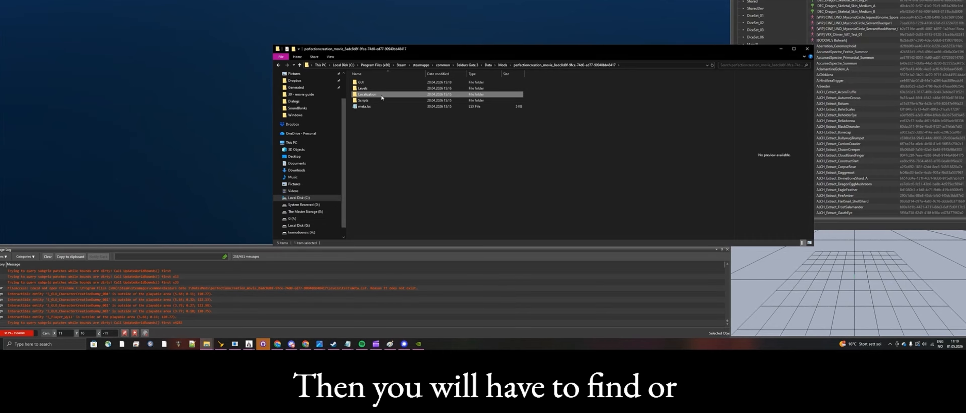
double_click(382, 97)
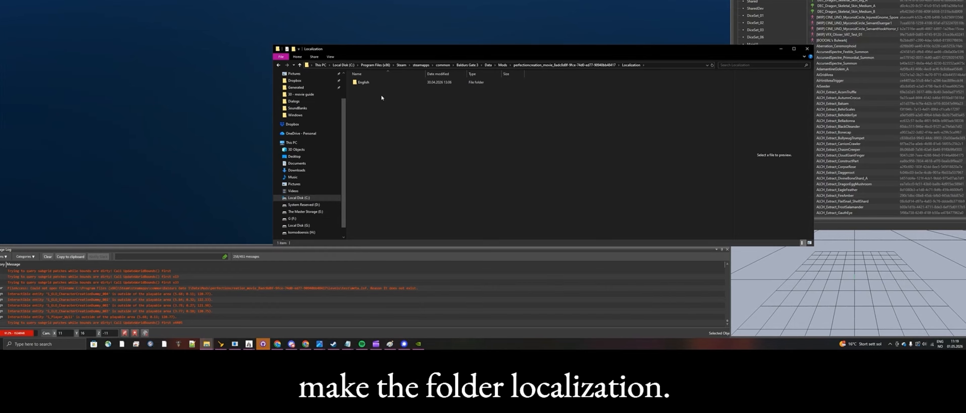
key("alt+Left")
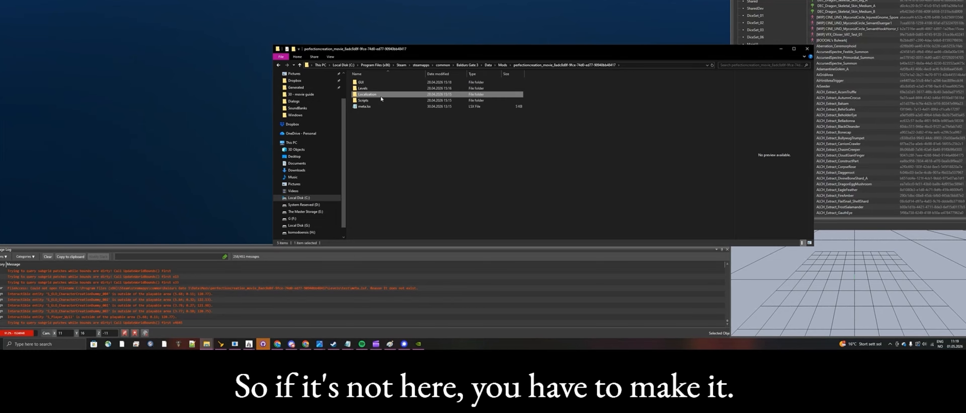
double_click(381, 97)
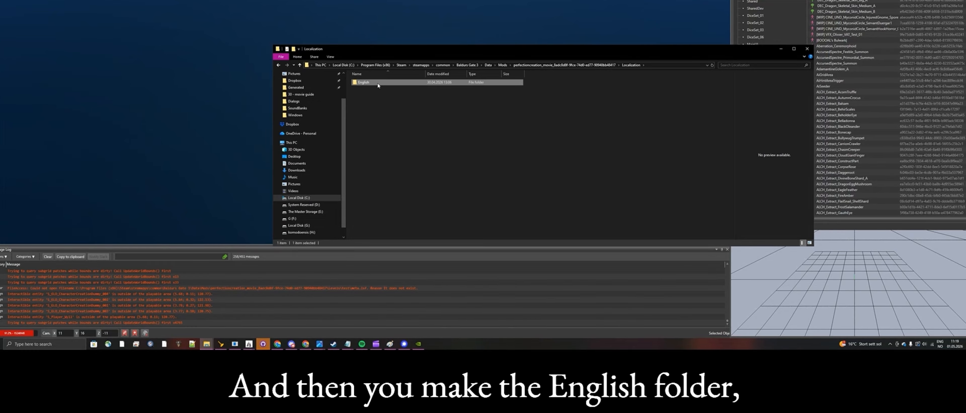
double_click(378, 83)
double_click(377, 83)
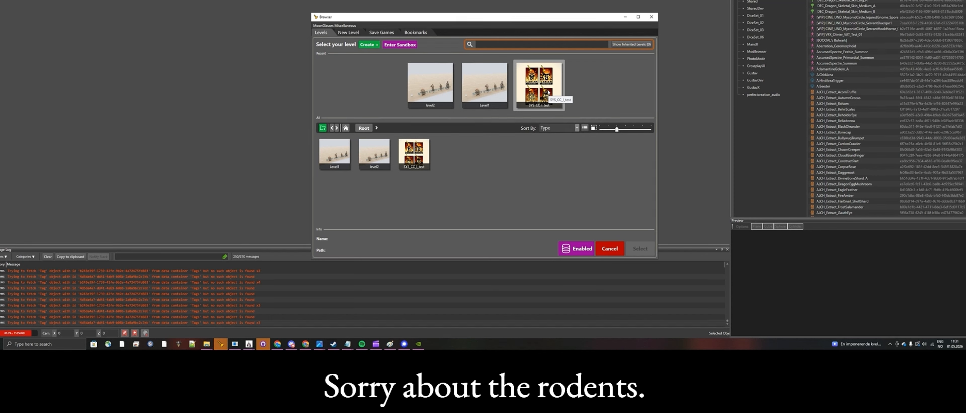
Step: Load the existing level named level2 in the perfectioncreation_audio project
left_click(418, 106)
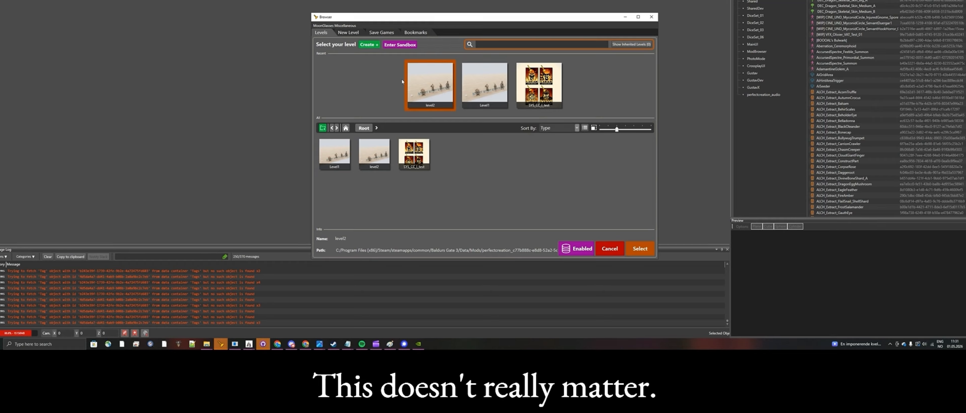
left_click(348, 32)
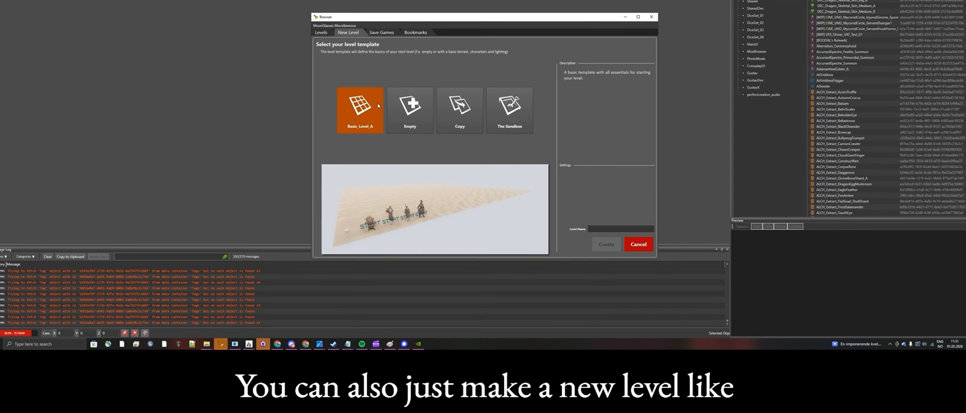
left_click(323, 33)
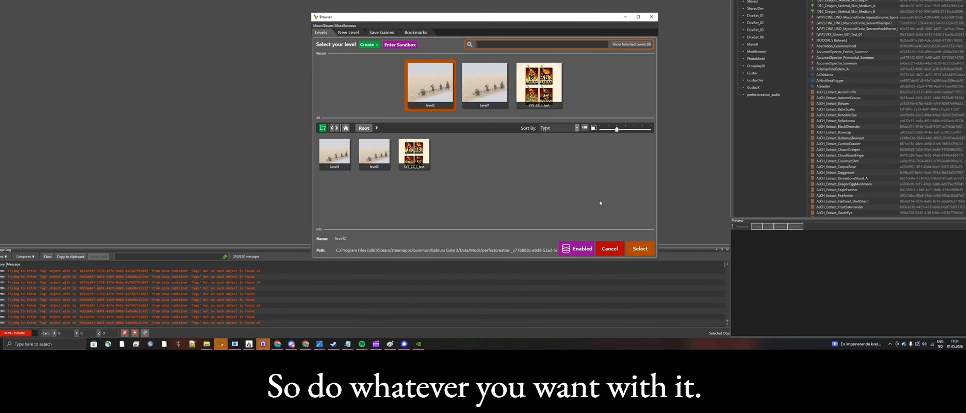
left_click(634, 249)
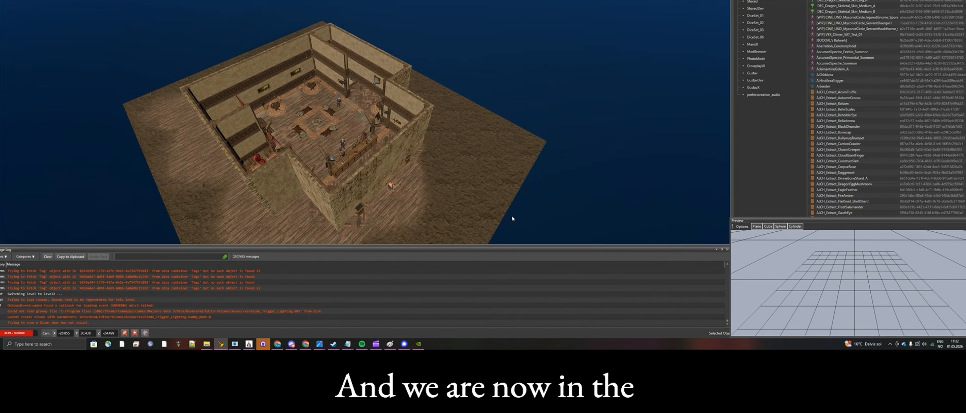
Step: Examine the pub's layout and surroundings in level2 from above, from several distances
mouse_move(513, 219)
middle_mouse_down()
mouse_move(480, 218)
mouse_move(511, 215)
middle_mouse_up()
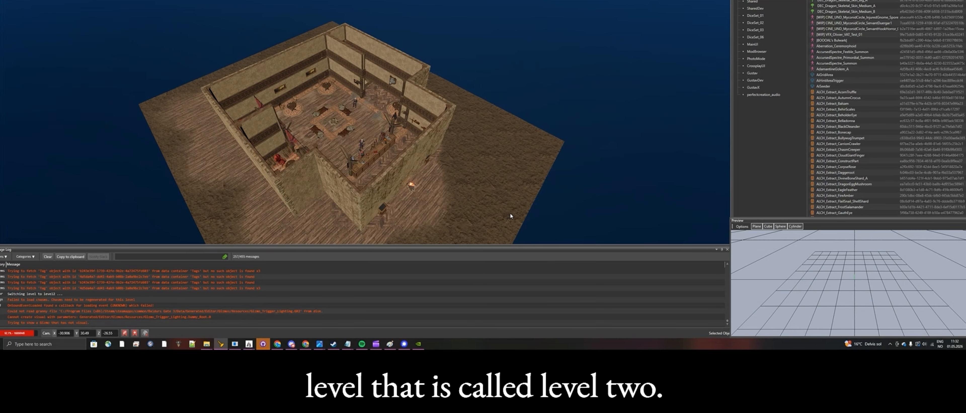
scroll(509, 211, "up", 3)
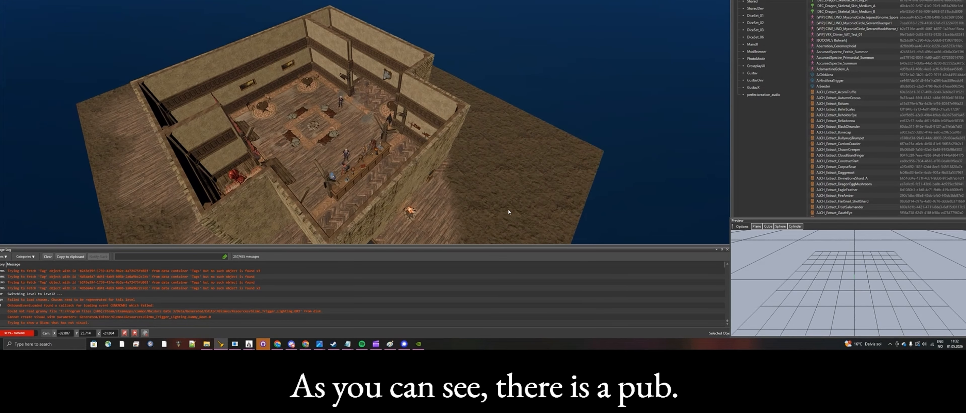
scroll(508, 209, "down", 2)
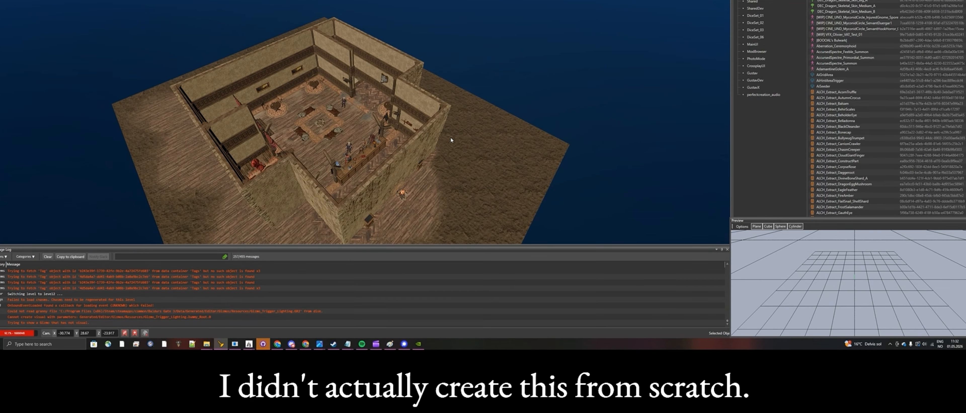
key("a")
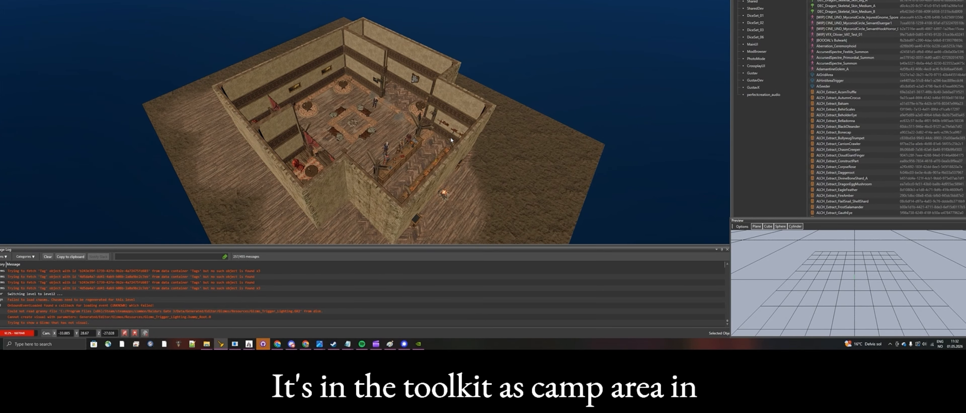
scroll(451, 141, "down", 2)
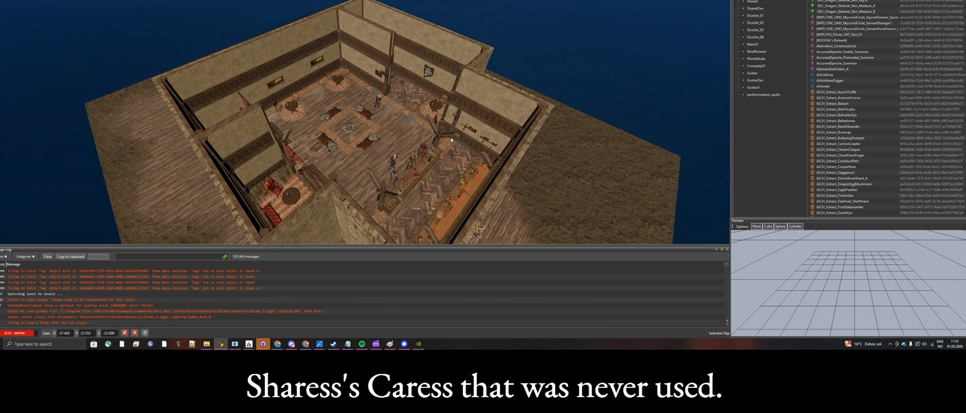
scroll(451, 141, "up", 2)
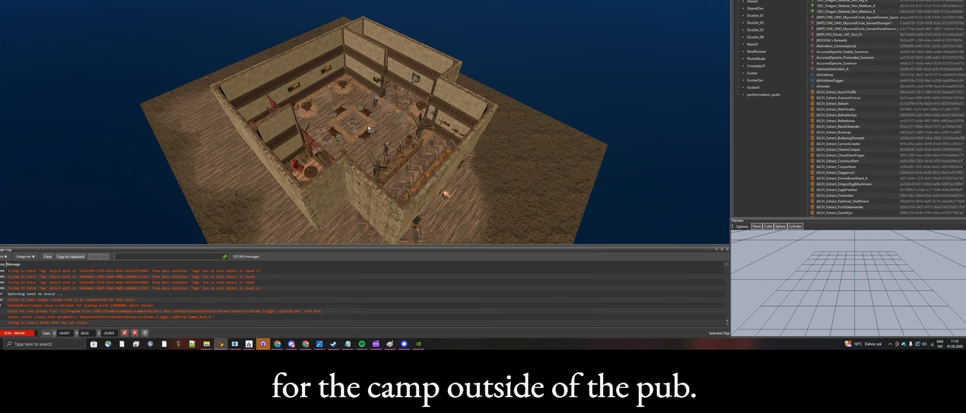
scroll(367, 128, "up", 6)
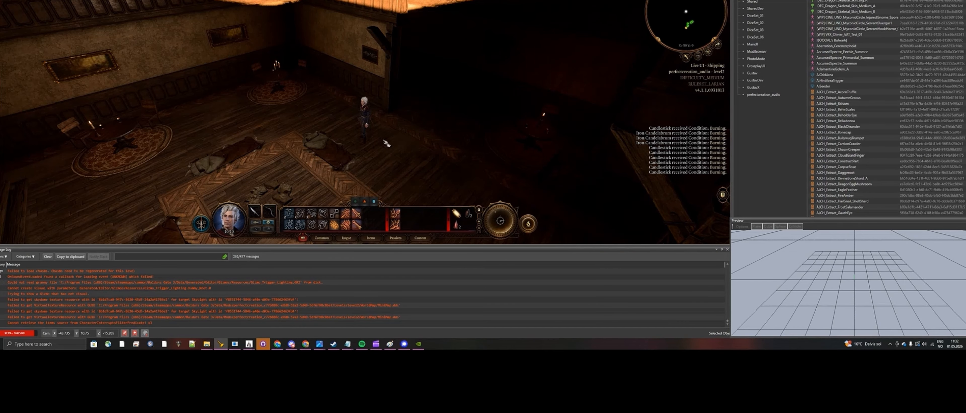
Step: Explore the pub in game mode, moving to the bar counter to examine the seated characters and the wall decoration
left_click(380, 143)
scroll(380, 144, "up", 3)
middle_click_drag(383, 147, 472, 151)
key("w")
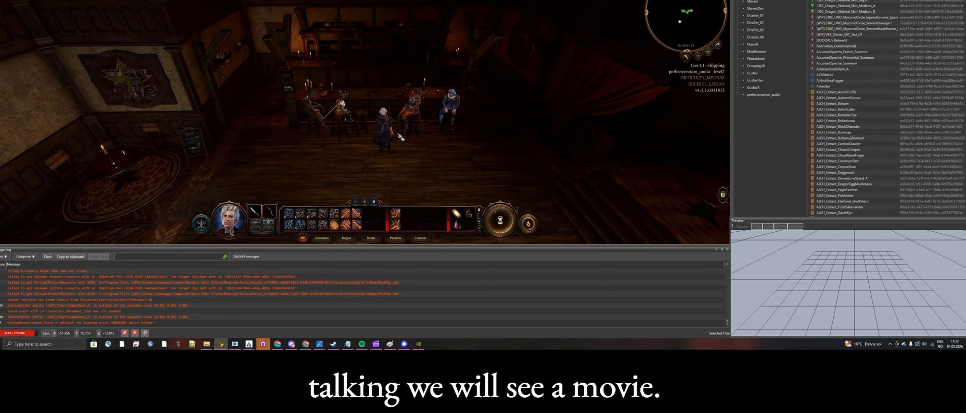
key("w")
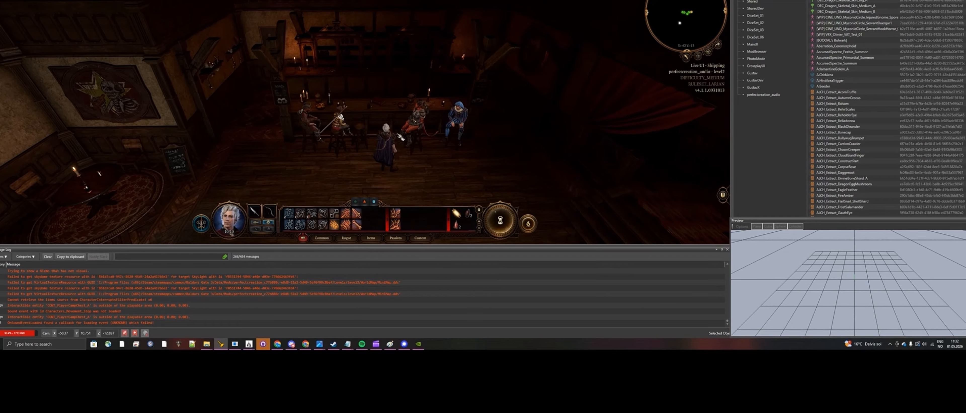
key("a")
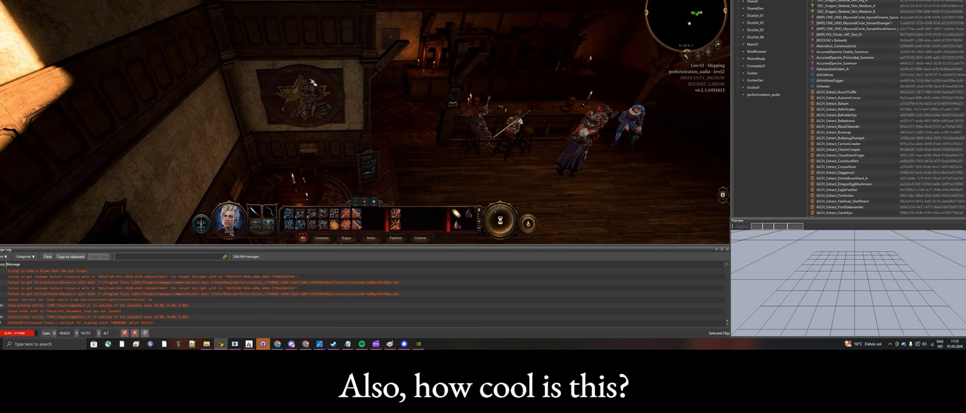
key("d")
key("d")
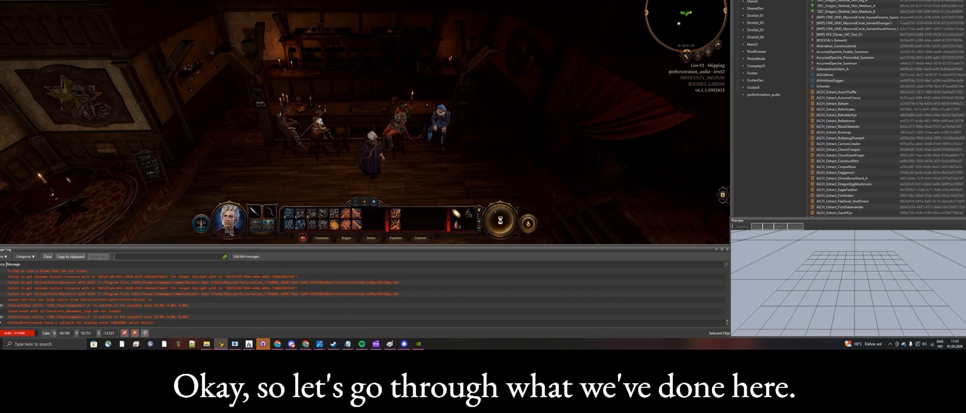
Step: Leave game mode and open the Story Editor in a window over the middle of the viewport
left_click(46, 1)
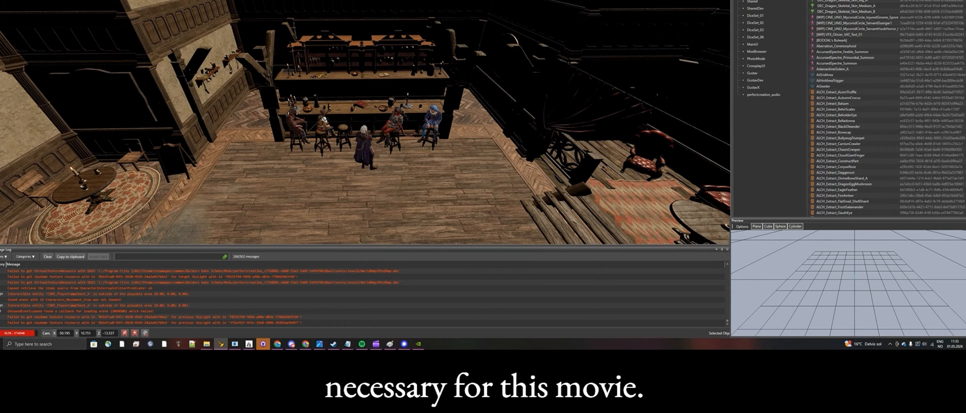
left_click(221, 1)
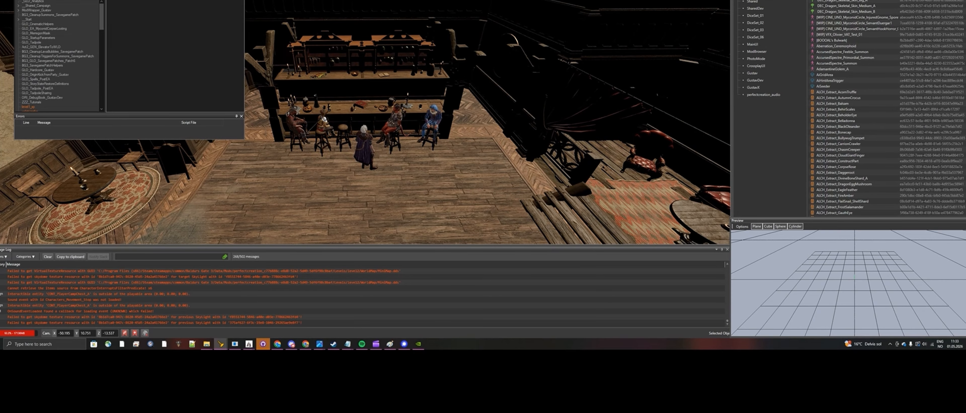
left_click_drag(448, 203, 677, 297)
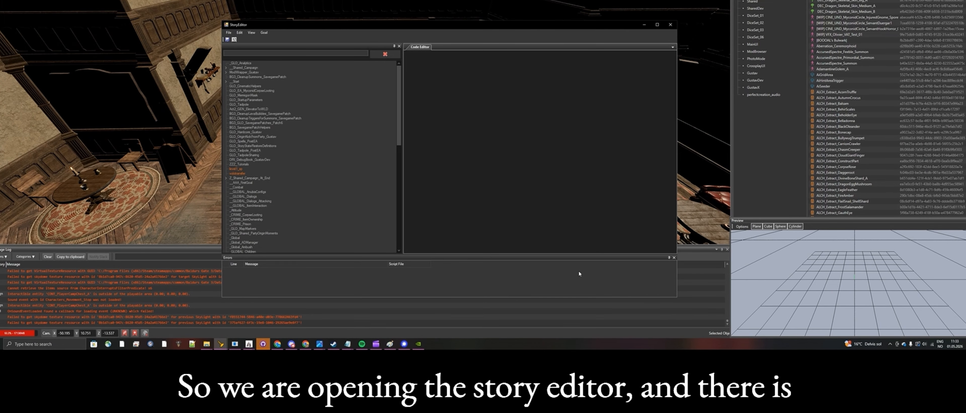
Step: Open the volotransfer script, enlarge its KB section and reposition the editor window to read the code
left_click(236, 174)
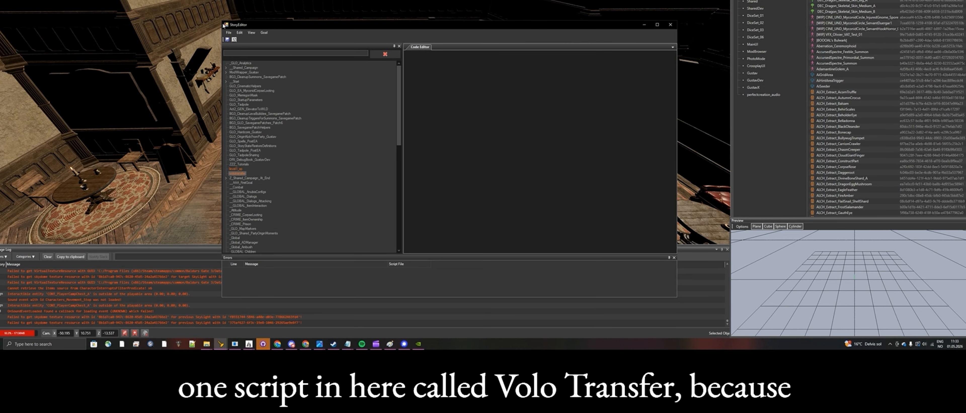
left_click_drag(223, 22, 108, 0)
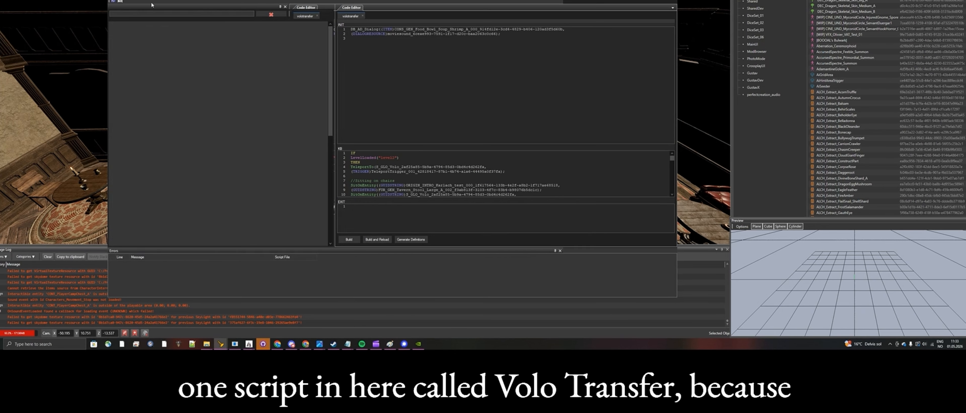
left_click_drag(439, 147, 439, 78)
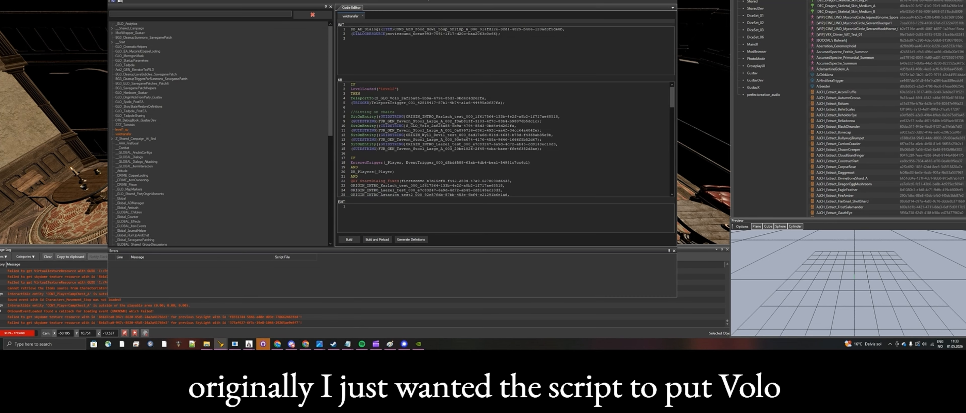
left_click_drag(426, 0, 435, 190)
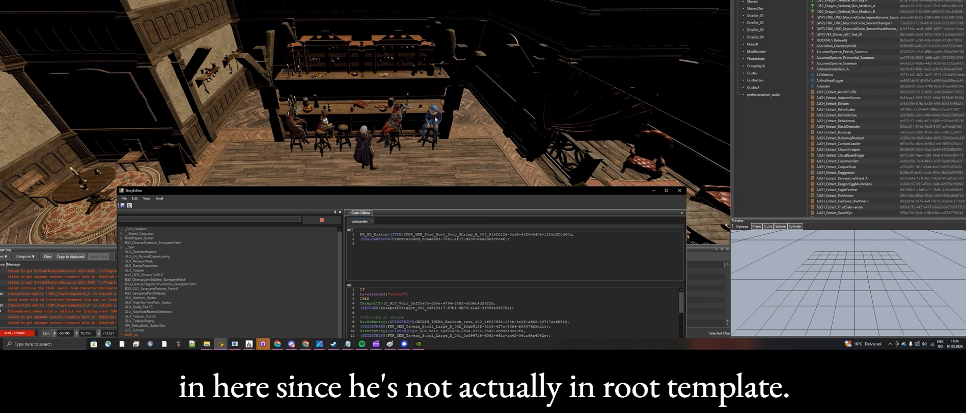
left_click_drag(432, 192, 403, 4)
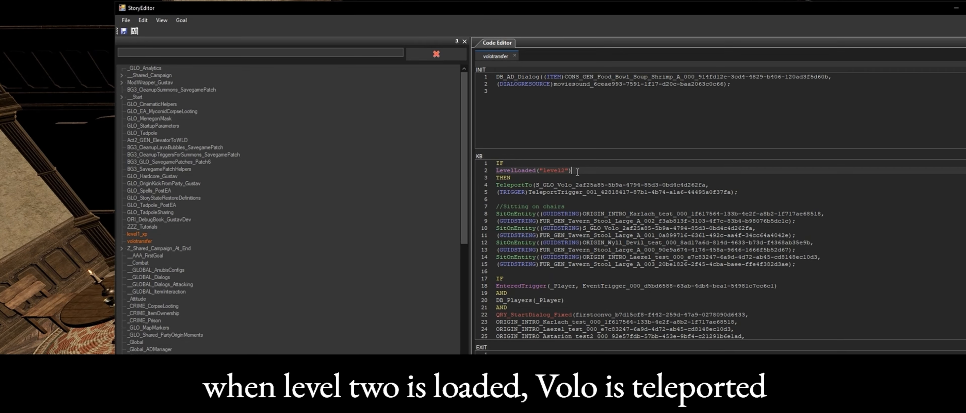
Step: Examine the volotransfer lines that teleport Volo and seat the characters on tavern stools when level2 loads
left_click_drag(570, 171, 496, 171)
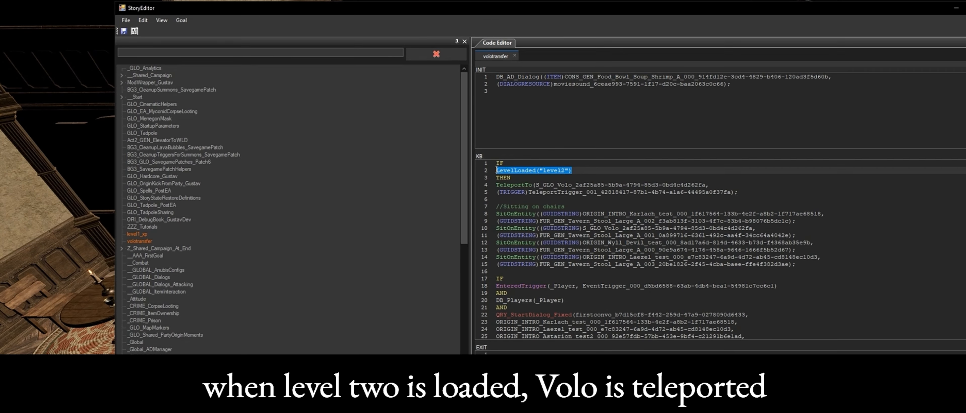
left_click(538, 179)
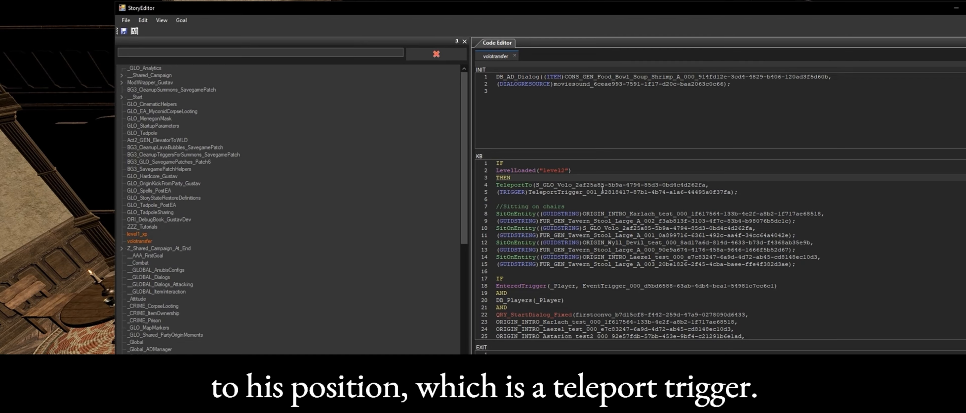
left_click(530, 192)
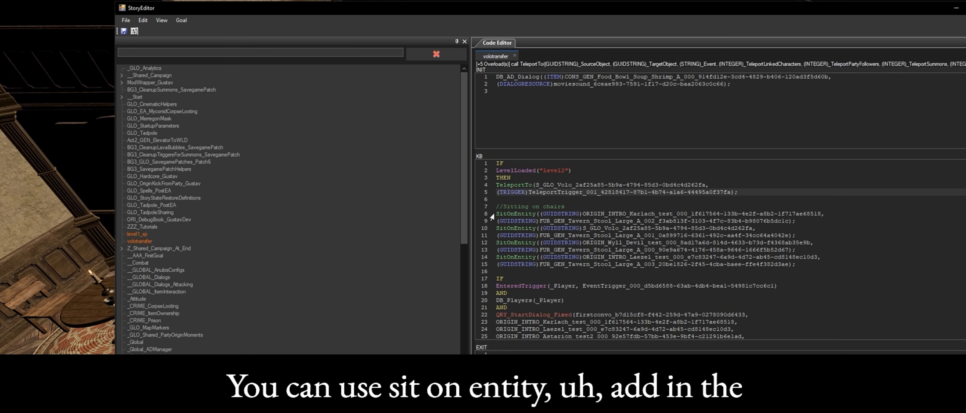
left_click_drag(499, 214, 666, 214)
left_click_drag(540, 221, 618, 271)
left_click(627, 264)
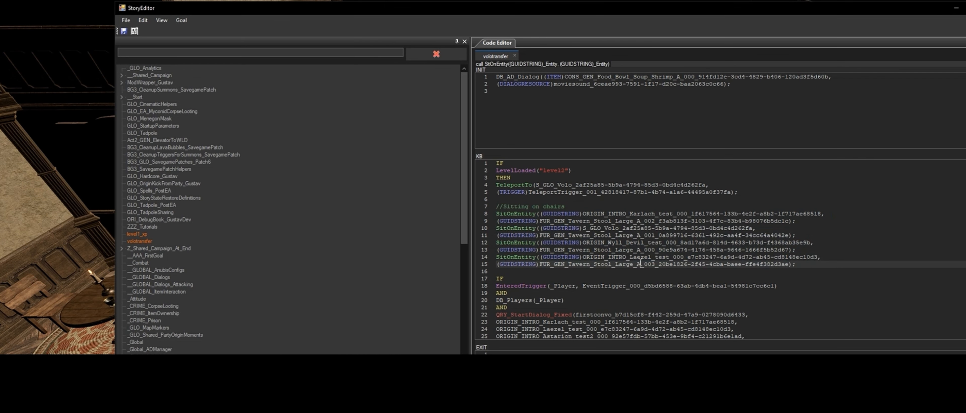
Step: Switch to the level viewport and turn on trigger display to view the event trigger in front of the bar
scroll(648, 248, "down", 1)
scroll(648, 247, "down", 2)
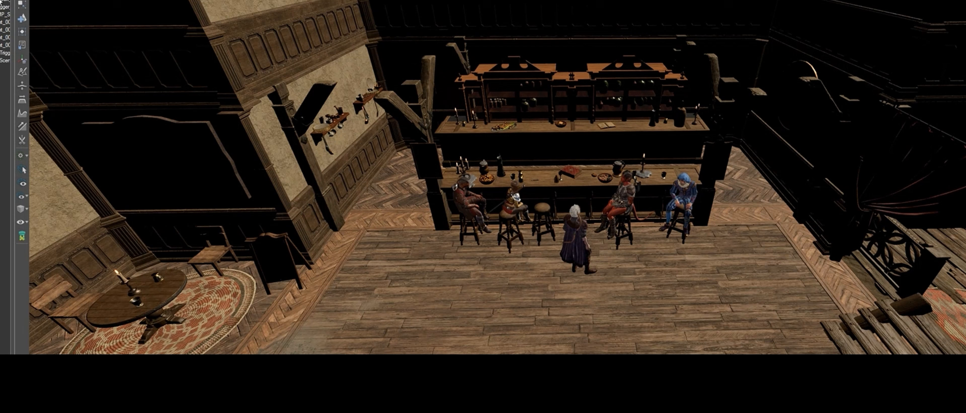
left_click(4, 6)
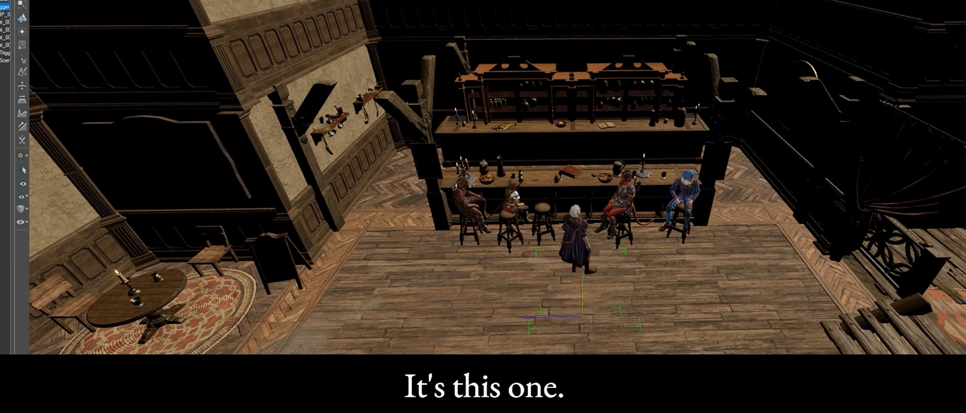
left_click(22, 32)
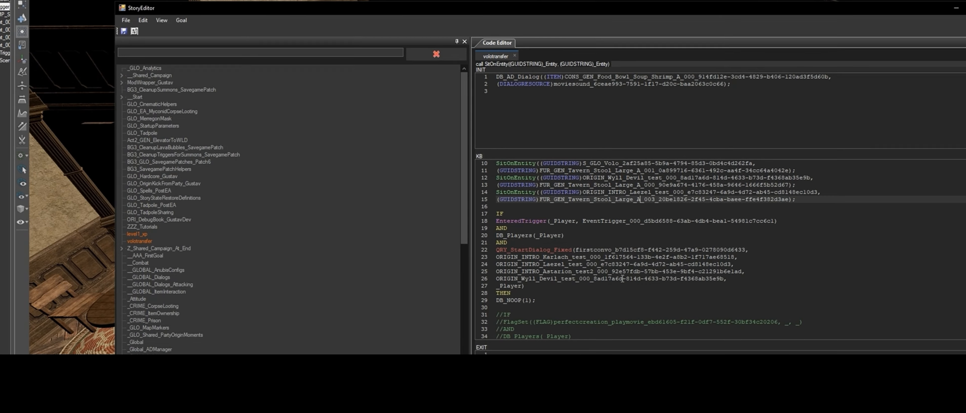
Step: Return to the volotransfer script and examine the EnteredTrigger and DB_Players conditions of the second rule
left_click(598, 235)
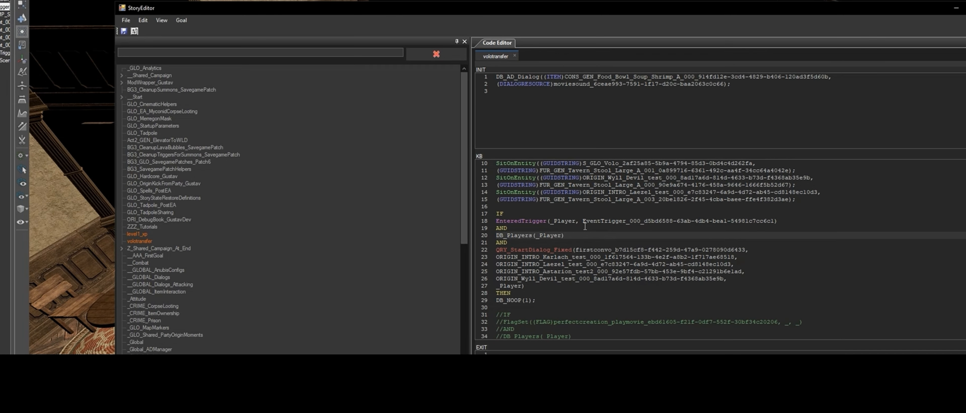
left_click_drag(554, 221, 731, 217)
left_click(572, 233)
left_click(645, 239)
Step: Examine the QRY_StartDialog_Fixed call, including its firstconvo dialog name and the list of speakers
left_click_drag(497, 251, 576, 251)
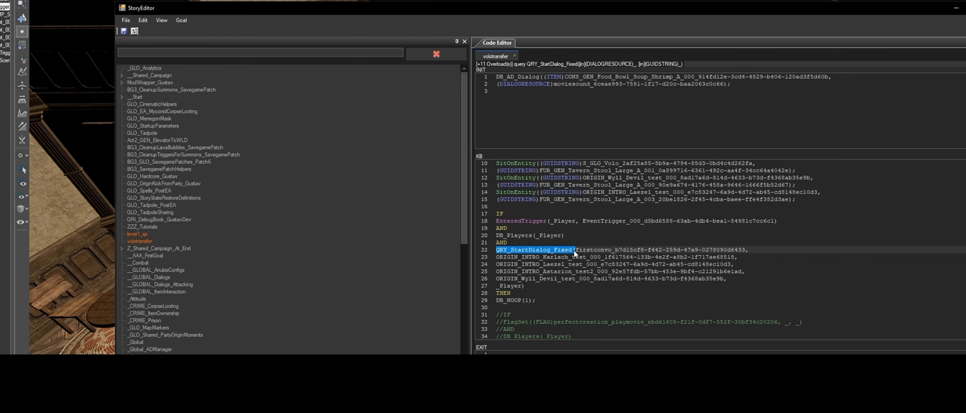
left_click(577, 251)
double_click(576, 251)
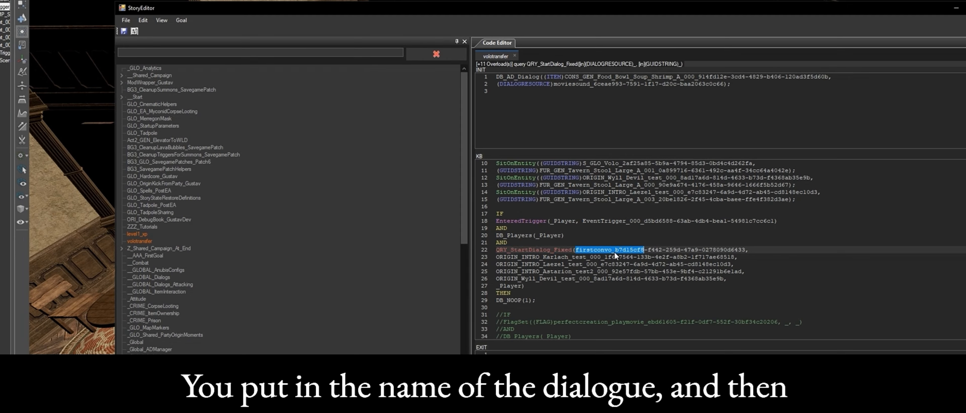
left_click(612, 251)
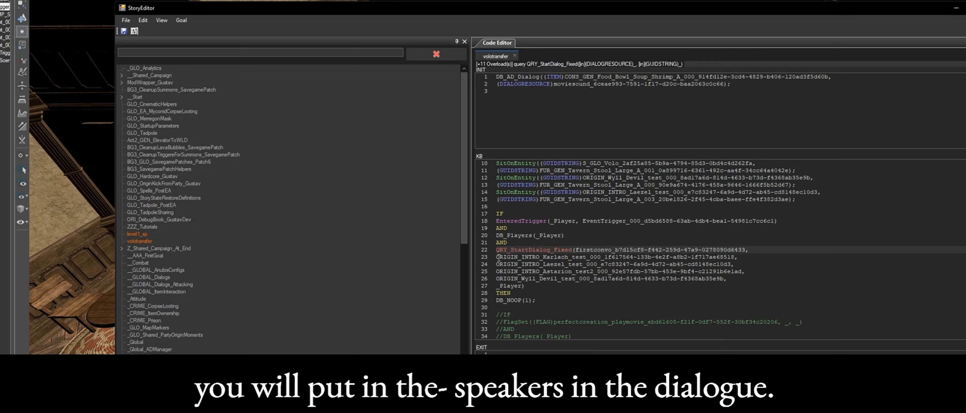
left_click_drag(543, 257, 494, 287)
left_click(520, 281)
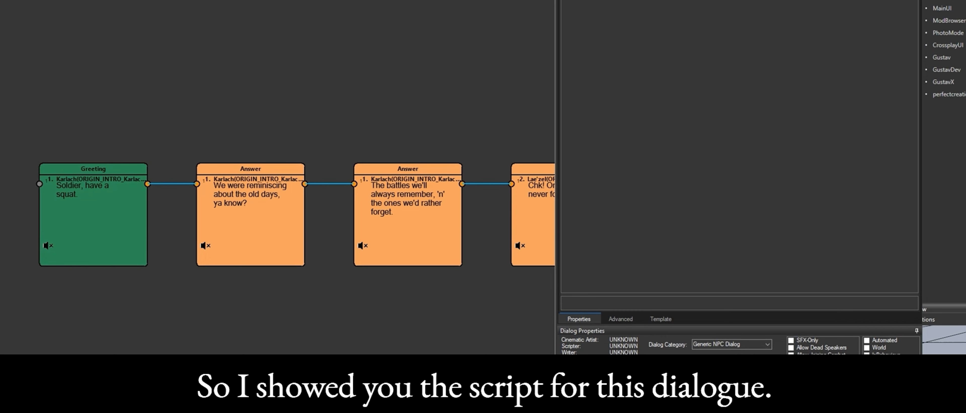
Step: Follow the firstconvo dialog to its closing player choices and inspect the flags on the "Listen to the story." node
scroll(277, 215, "right", 20)
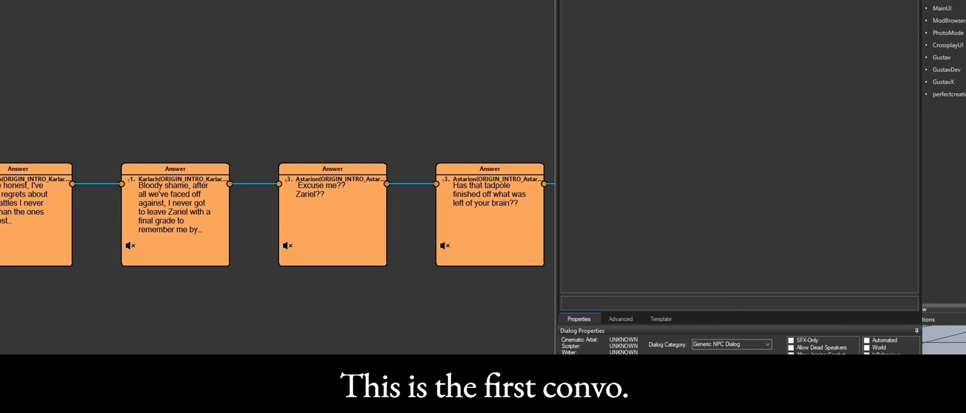
scroll(277, 214, "right", 20)
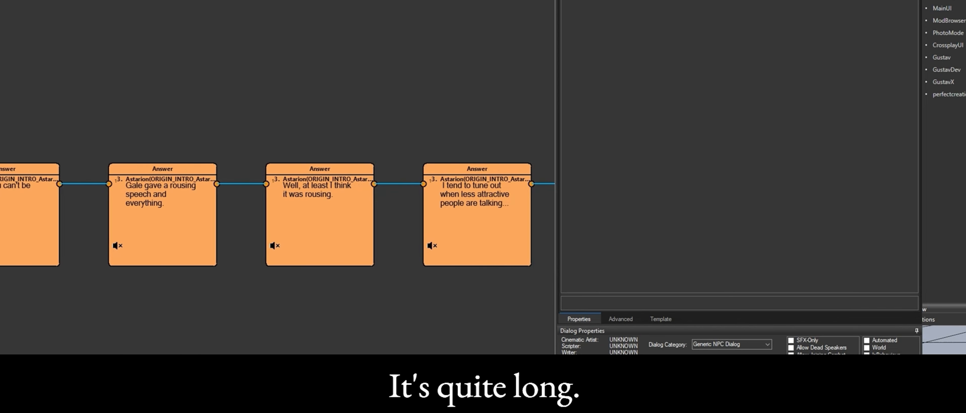
scroll(277, 214, "right", 10)
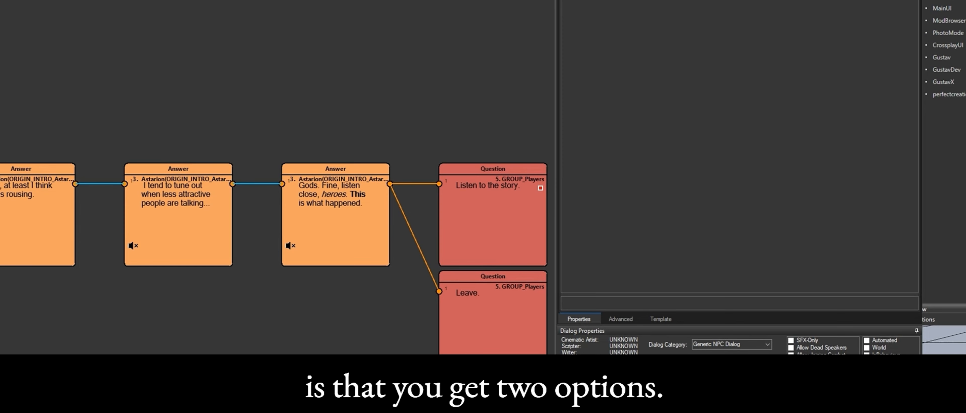
left_click(521, 326)
left_click(514, 261)
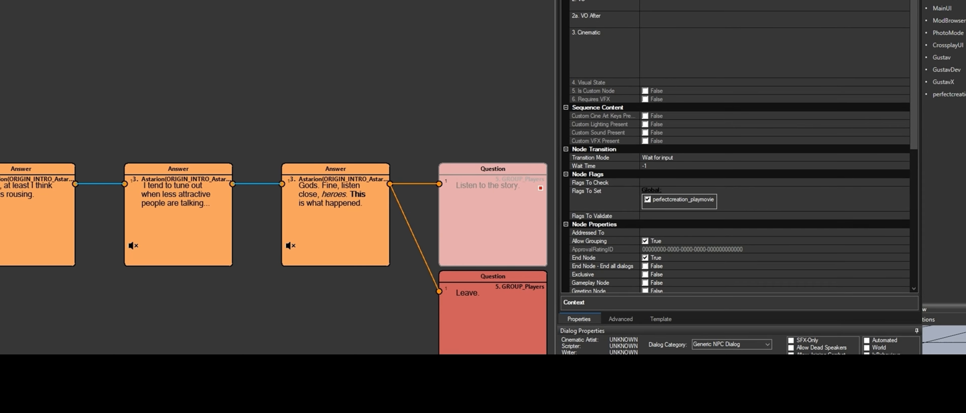
Step: Switch back to the Story Editor and examine the commented-out block and the rule using the perfectcreation_playmovie flag
key("alt+Tab")
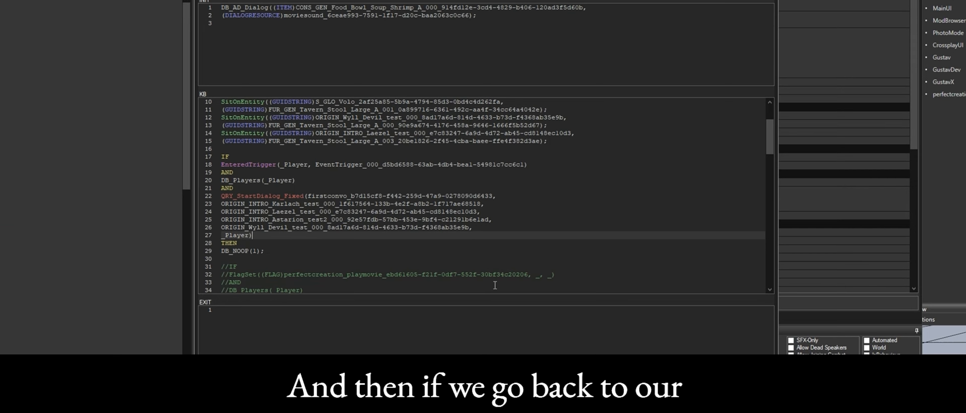
scroll(454, 201, "down", 4)
scroll(454, 201, "down", 2)
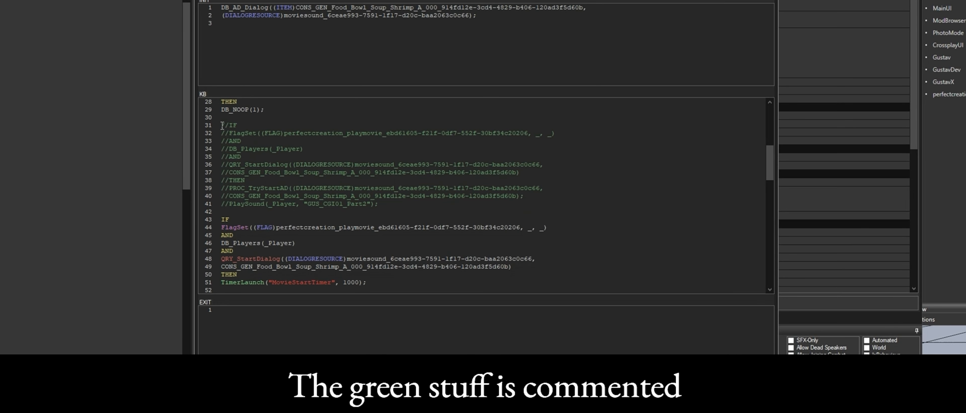
left_click_drag(222, 126, 400, 202)
left_click(400, 203)
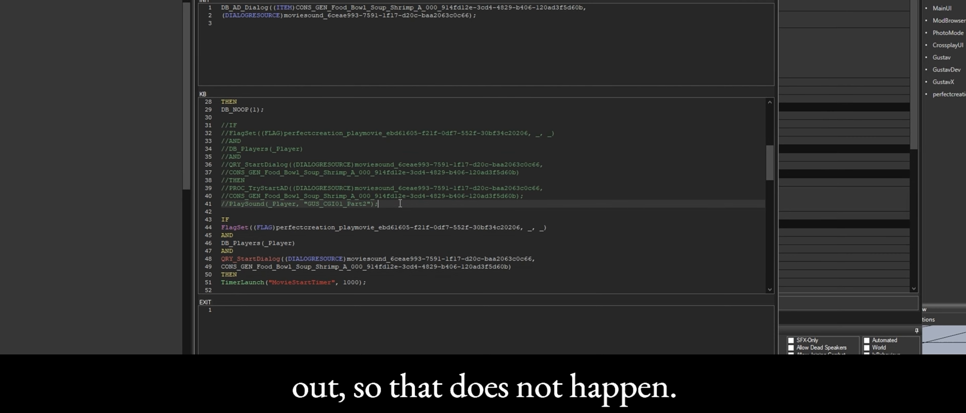
scroll(400, 204, "down", 4)
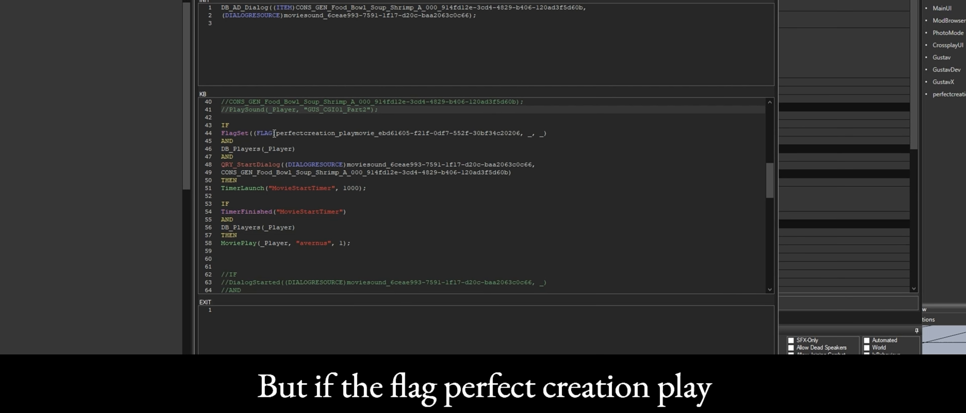
left_click_drag(275, 133, 374, 139)
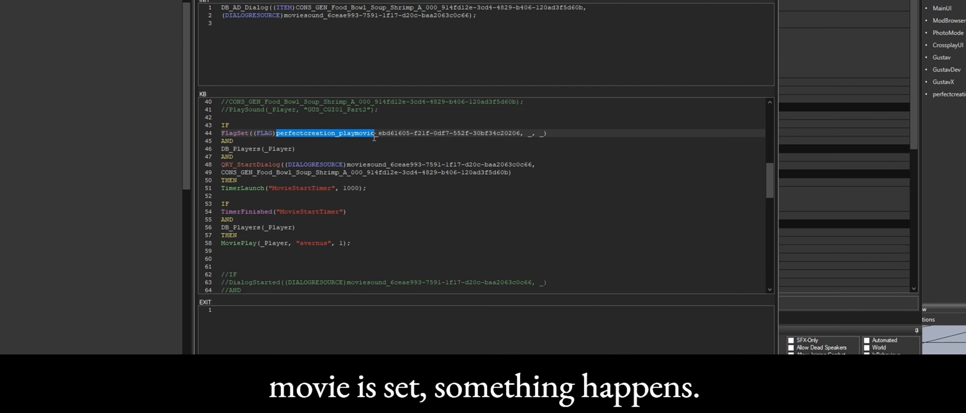
left_click(302, 150)
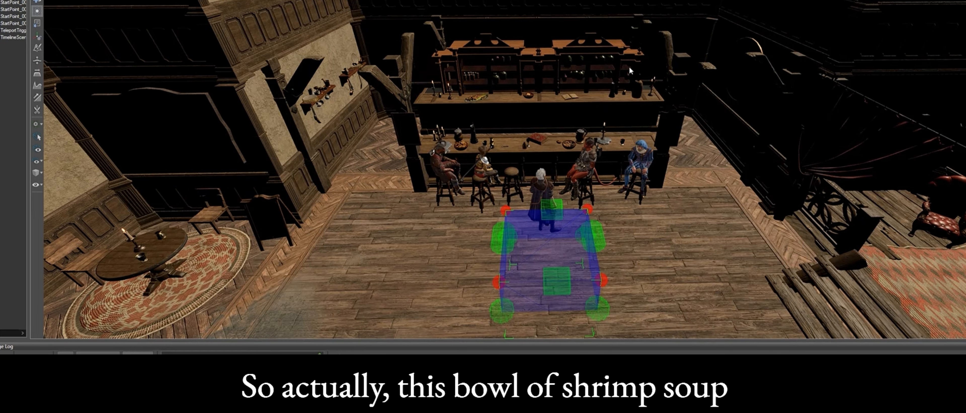
Step: Locate the shrimp soup bowl on the bar counter, open the moviesound dialog and select its Greeting node
left_click(568, 145)
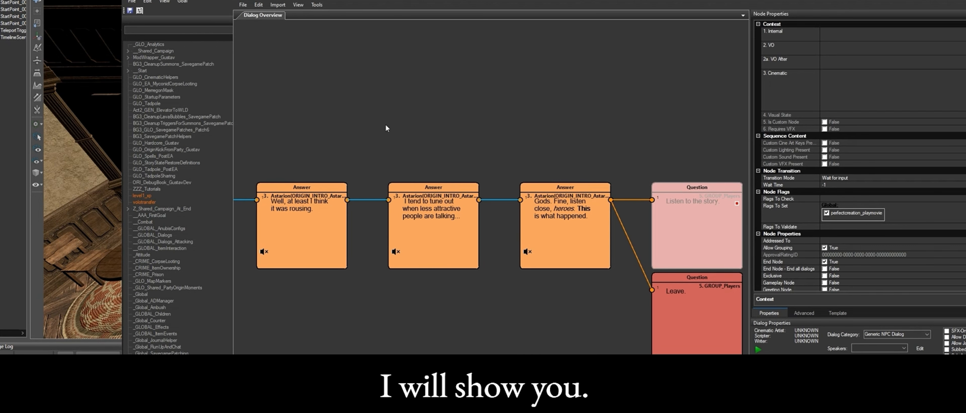
left_click(244, 4)
mouse_move(262, 23)
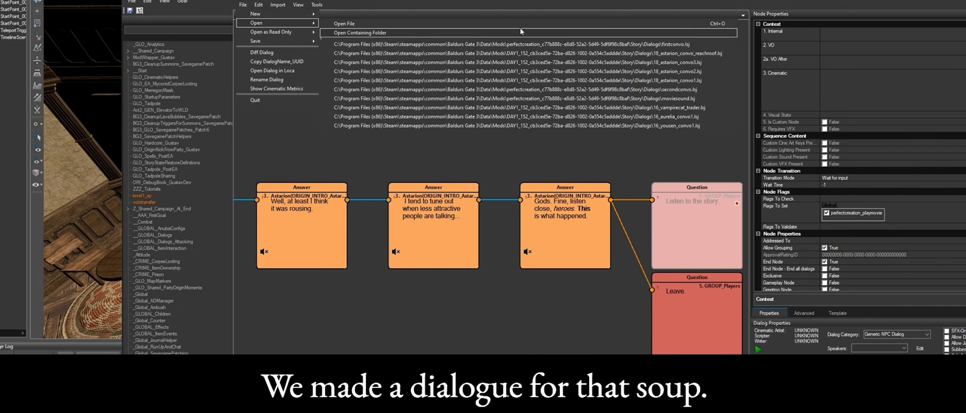
left_click(693, 99)
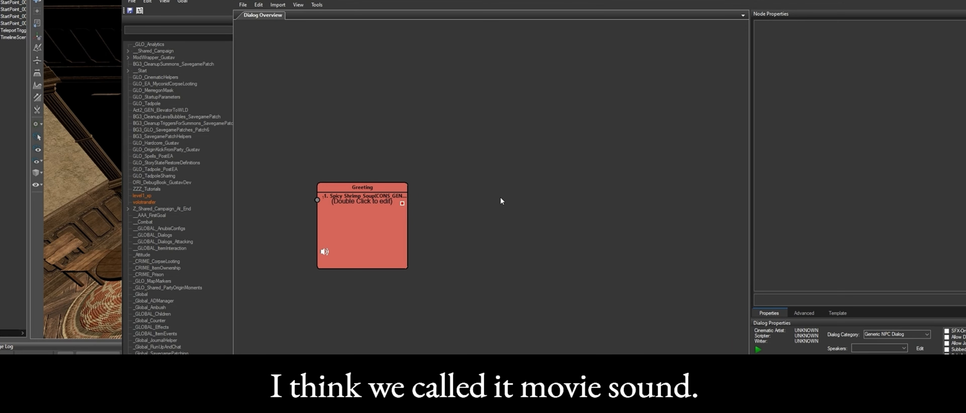
left_click(362, 217)
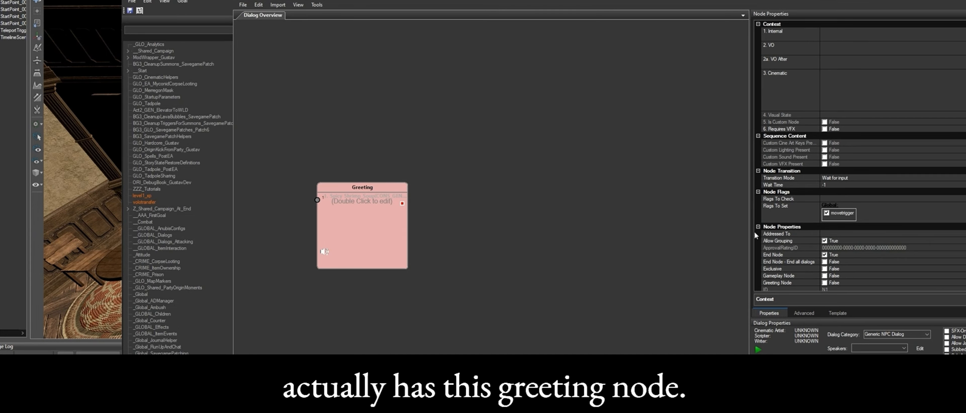
Step: Inspect the Greeting node's tagged text and its Add Voice speaker choice, cancelling without adding a voice
double_click(384, 221)
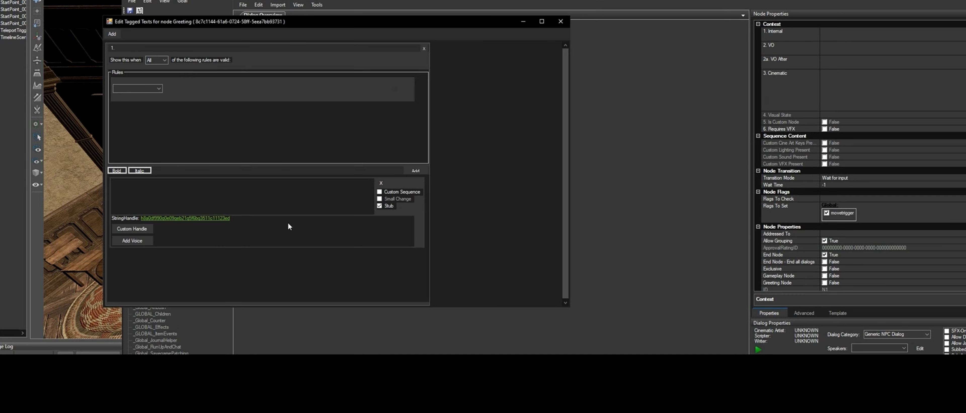
left_click(147, 243)
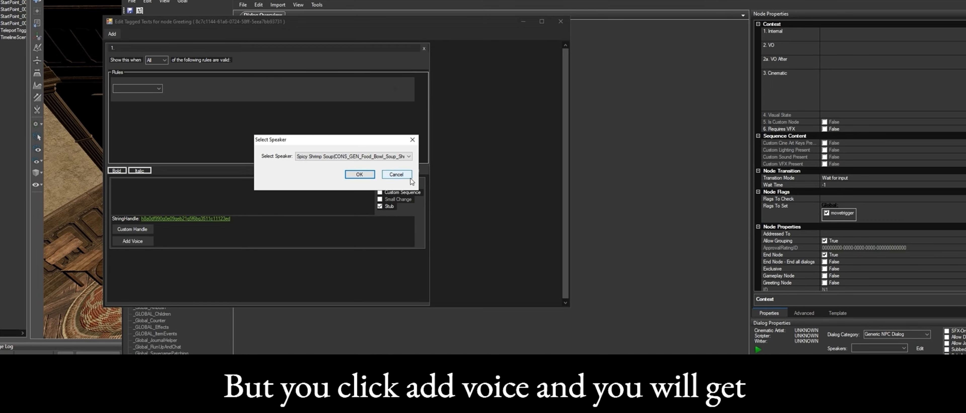
left_click(395, 174)
left_click(561, 21)
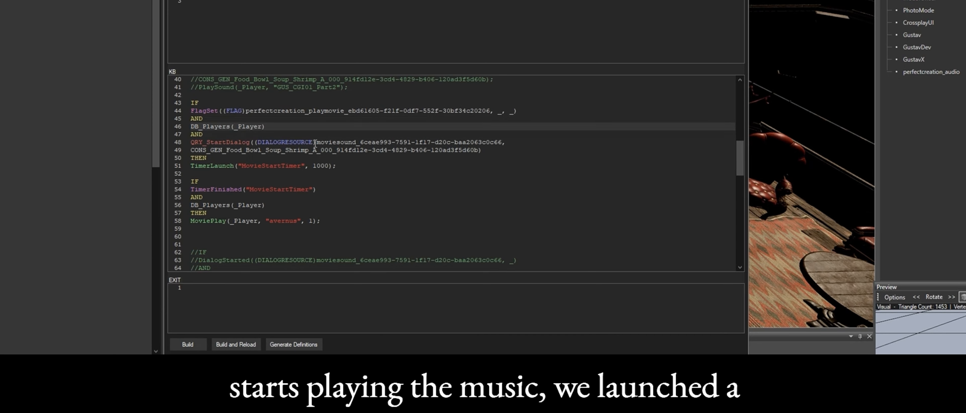
Step: Examine the script lines that start the moviesound dialog on the shrimp soup and launch MovieStartTimer
left_click_drag(316, 142, 495, 153)
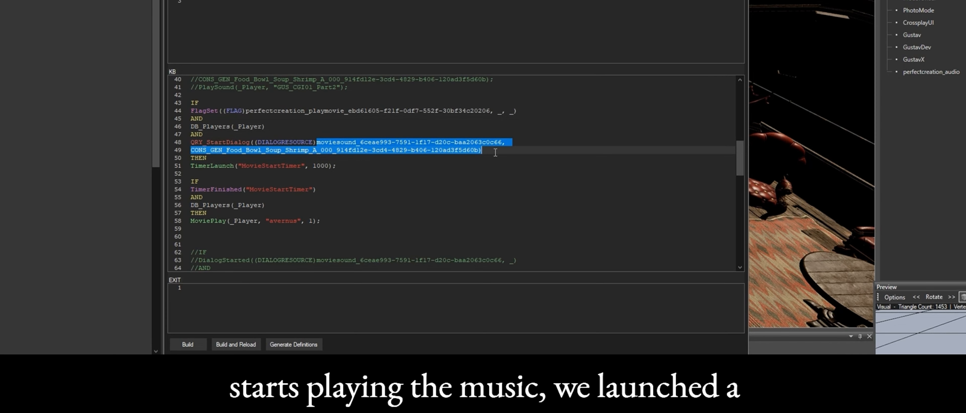
left_click(333, 164)
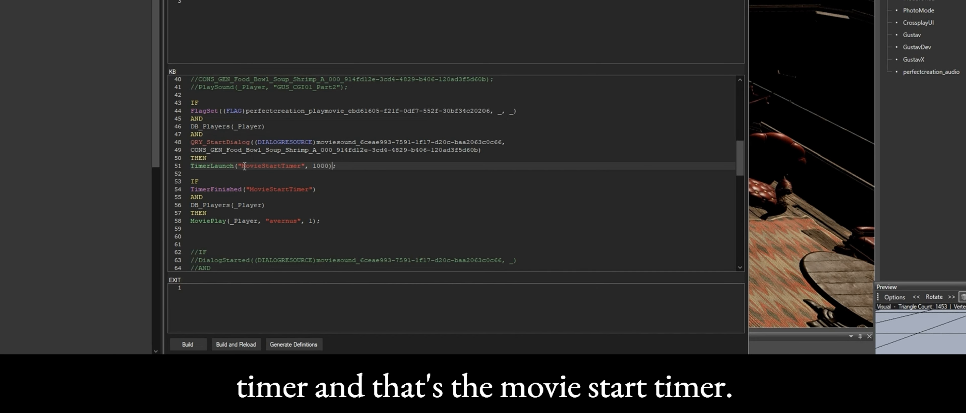